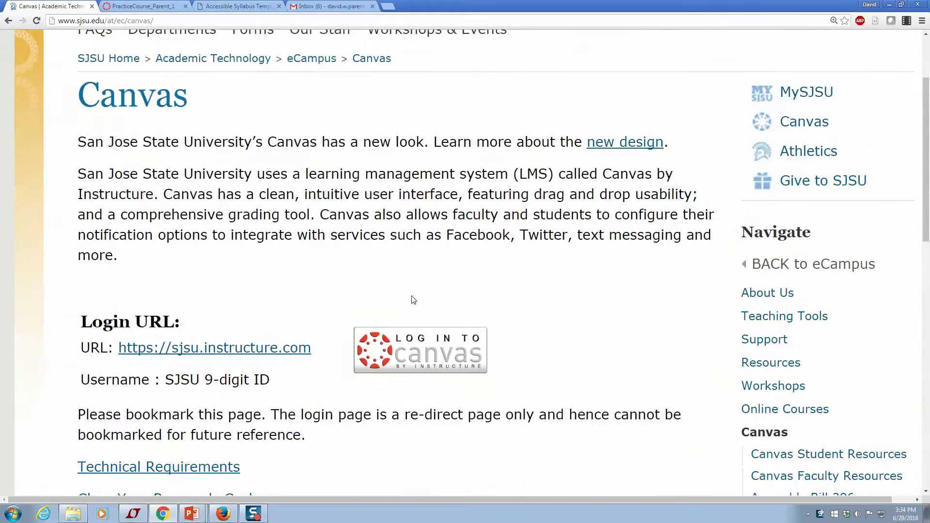
Step: Look through the SJSU Canvas information page and open the Canvas login from it
scroll(411, 296, down, 4)
scroll(411, 293, down, 4)
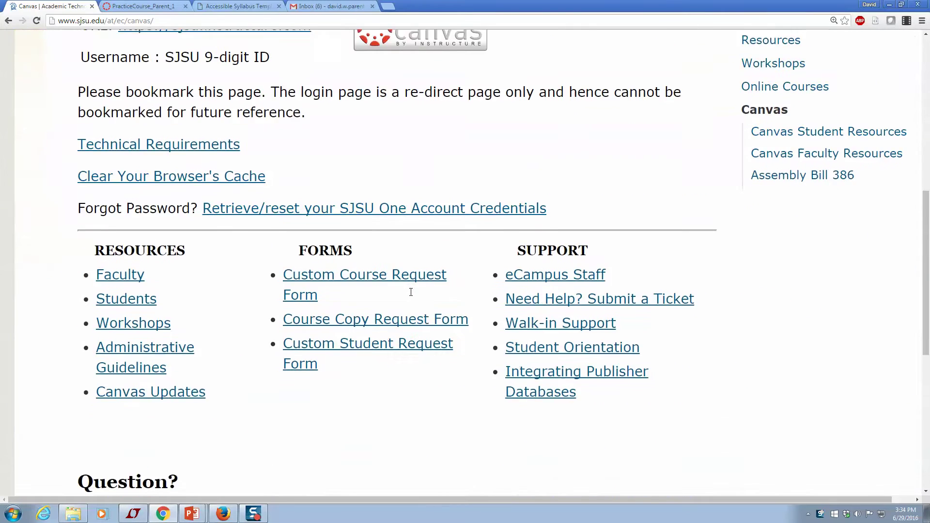
scroll(411, 293, up, 7)
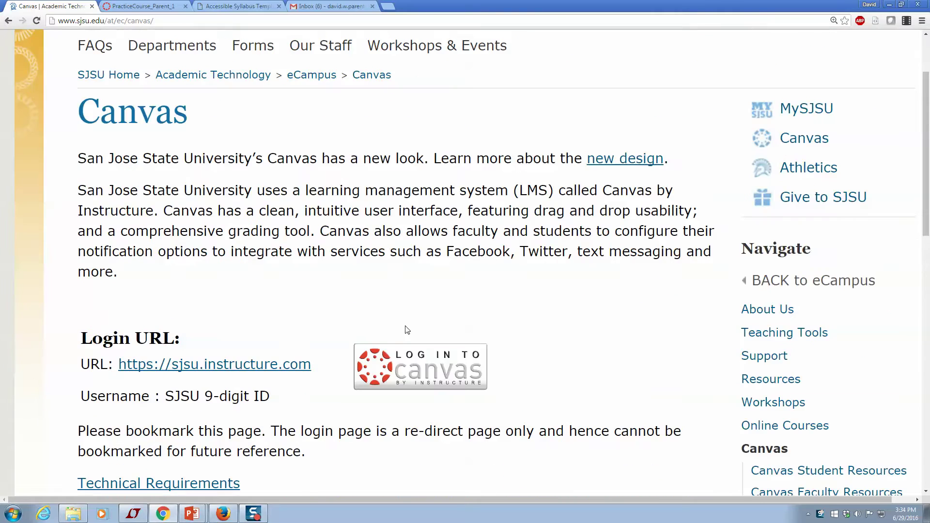
click(397, 361)
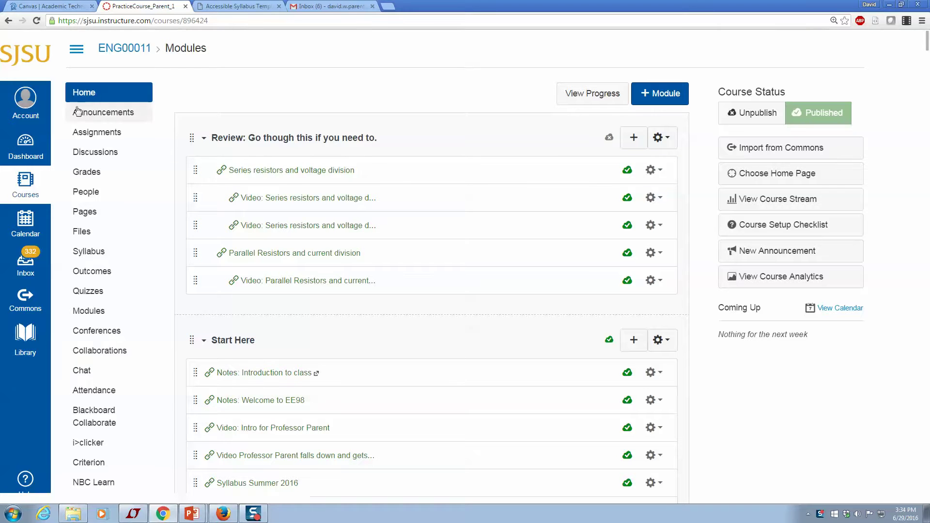
Step: Open Syllabus Summer 2016 from the Start Here module and enlarge the PDF for reading
scroll(327, 152, down, 4)
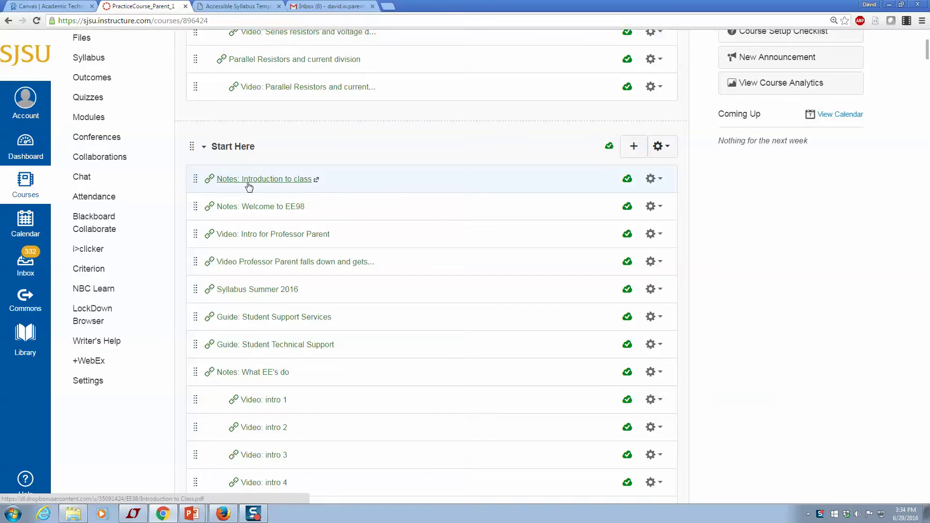
scroll(249, 187, down, 1)
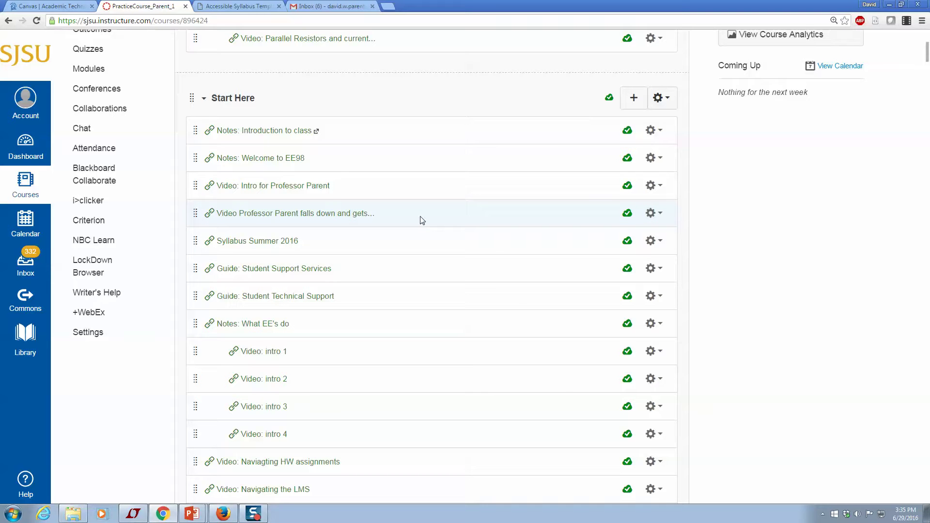
click(241, 241)
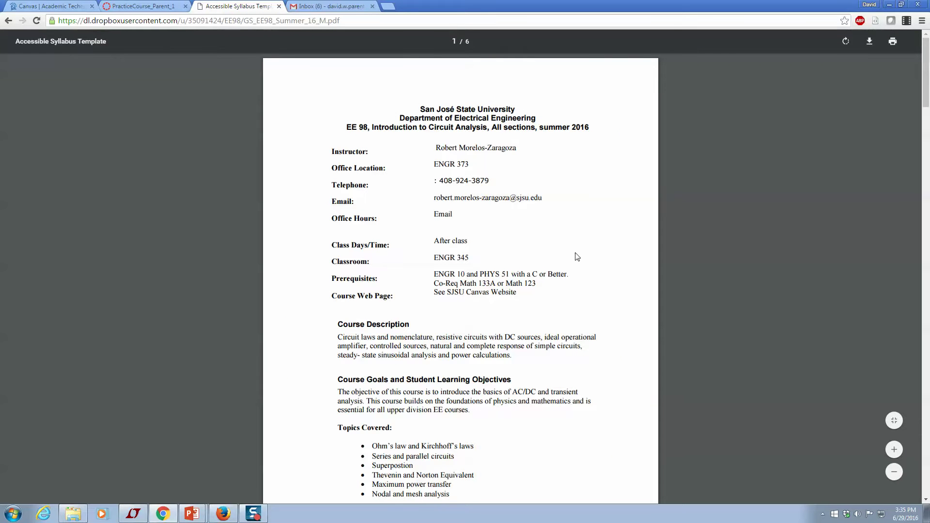
click(894, 450)
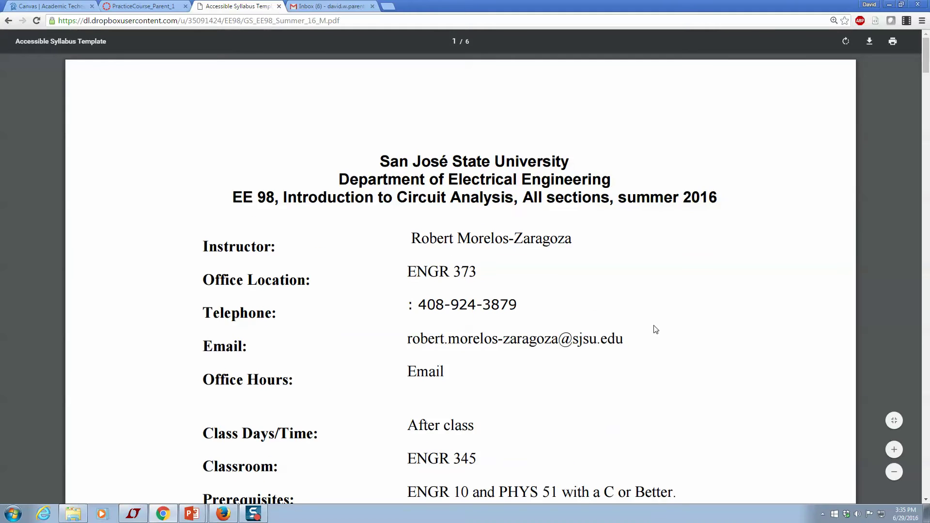
Step: Find the Grading Policy in the syllabus and highlight its weighting list, ending with only the two midterms and the final exam highlighted
scroll(649, 328, down, 20)
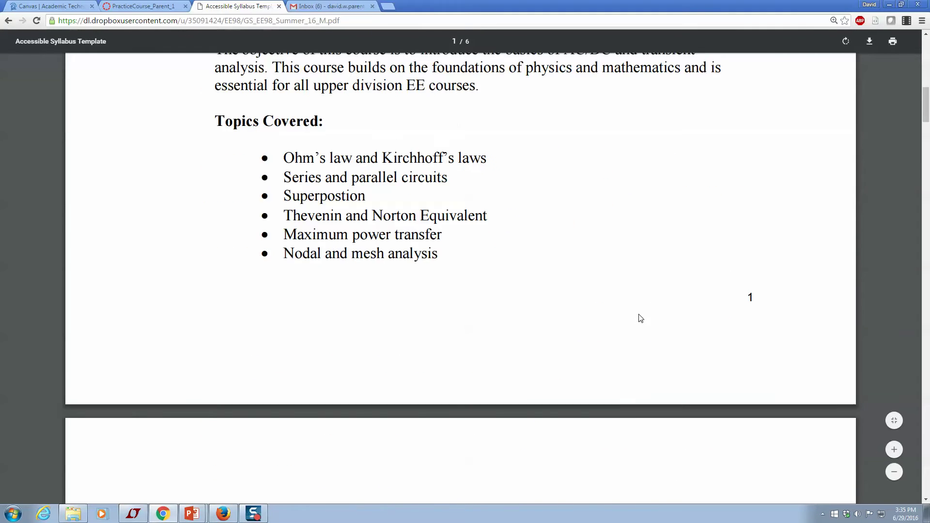
scroll(637, 310, down, 20)
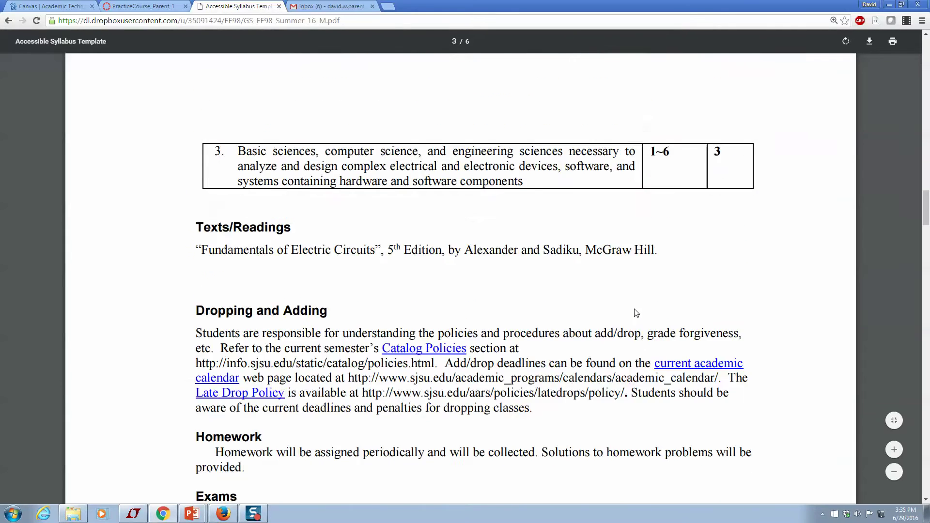
scroll(635, 309, down, 7)
scroll(633, 310, up, 5)
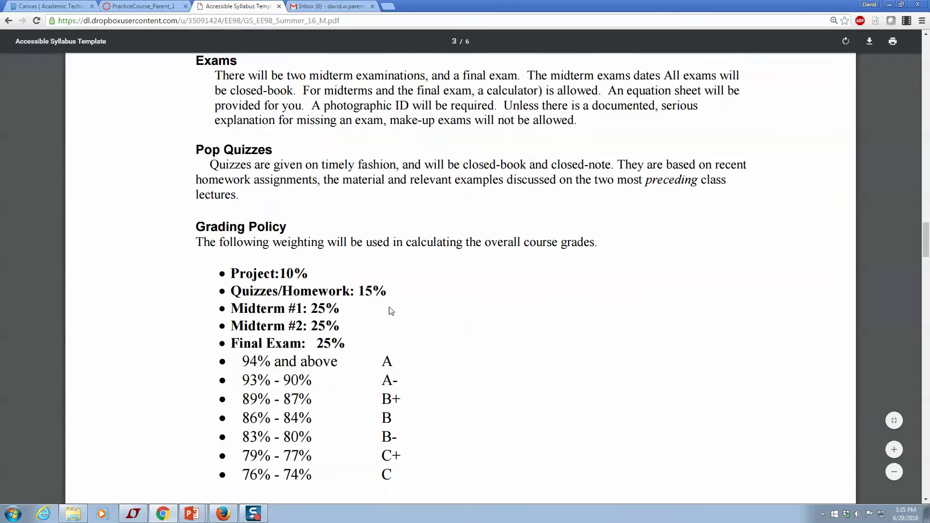
drag(230, 272, 392, 350)
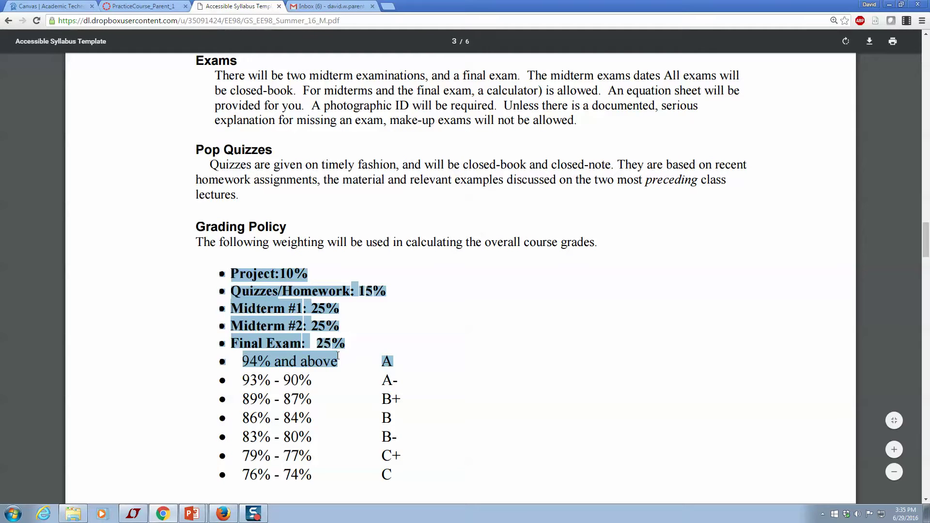
click(376, 344)
drag(349, 345, 227, 303)
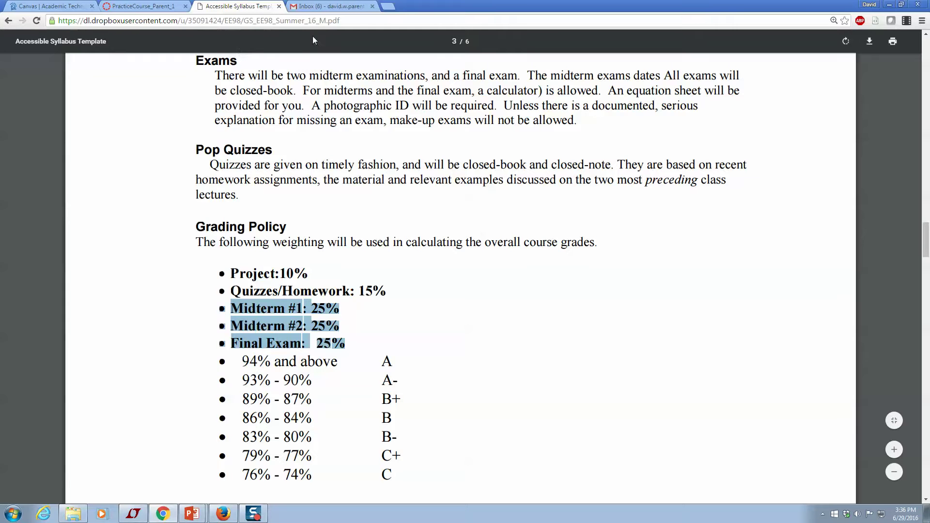
Step: Return to the course modules, open Notes: Introduction to class from Start Here, and enlarge the PDF
click(151, 8)
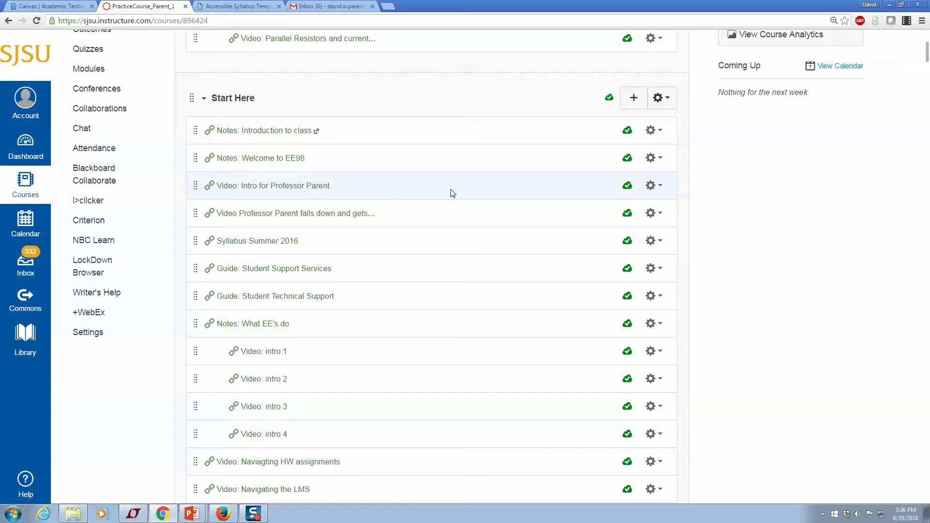
scroll(446, 202, down, 3)
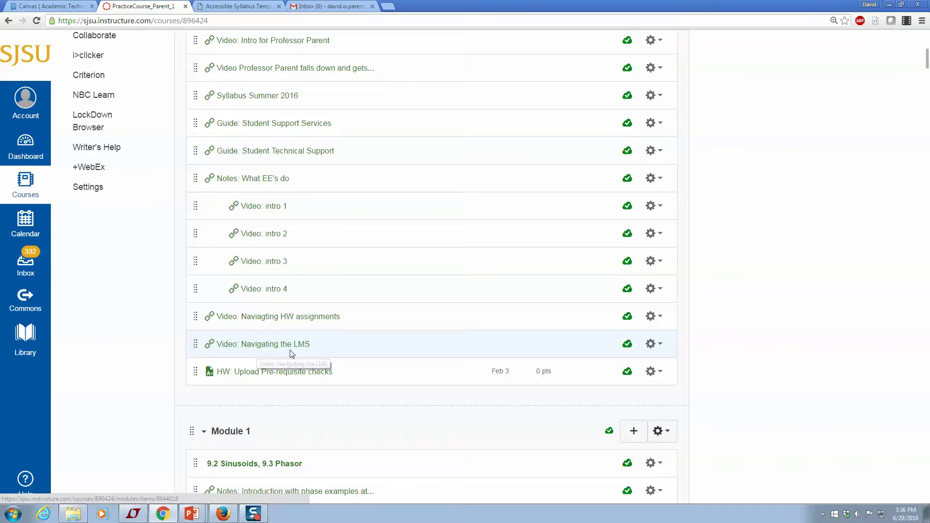
scroll(255, 353, up, 2)
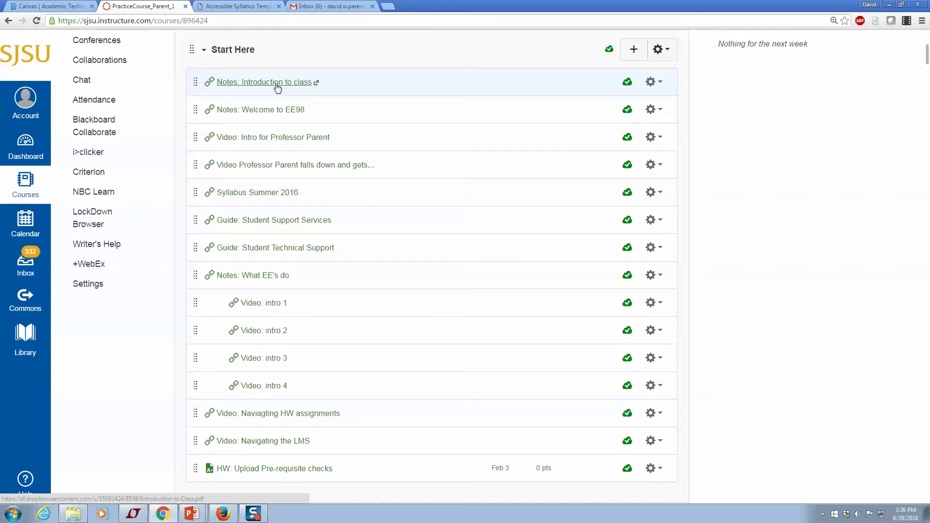
click(278, 86)
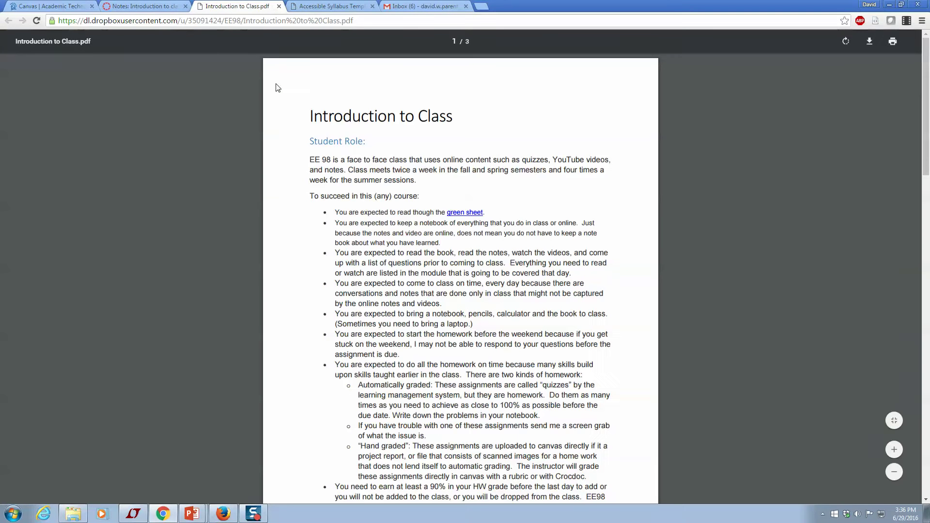
click(895, 420)
click(895, 449)
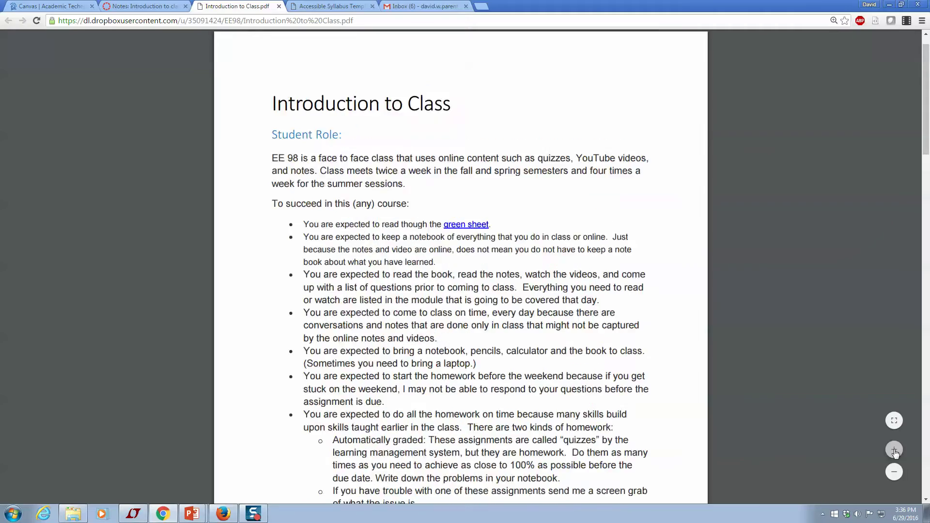
Step: Read through the student expectations in the Introduction to Class notes down to the Grading section
scroll(527, 330, down, 10)
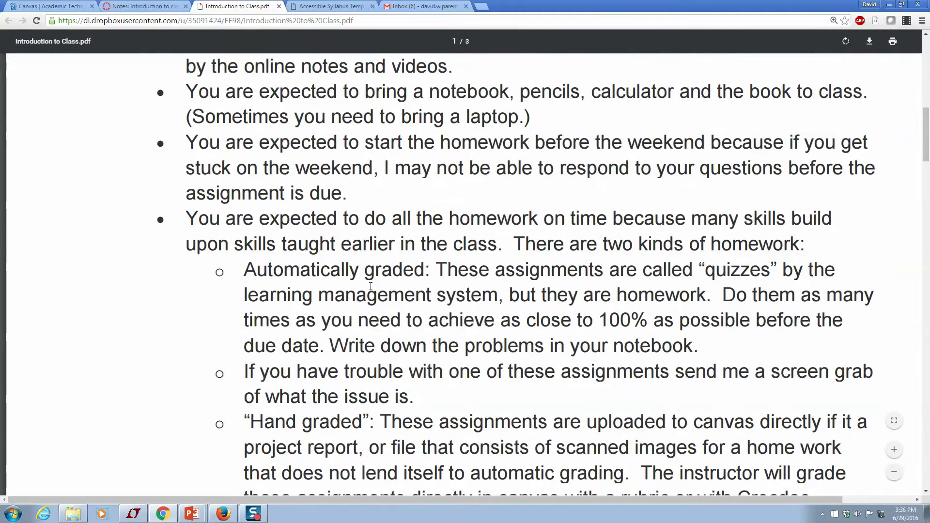
scroll(399, 340, down, 2)
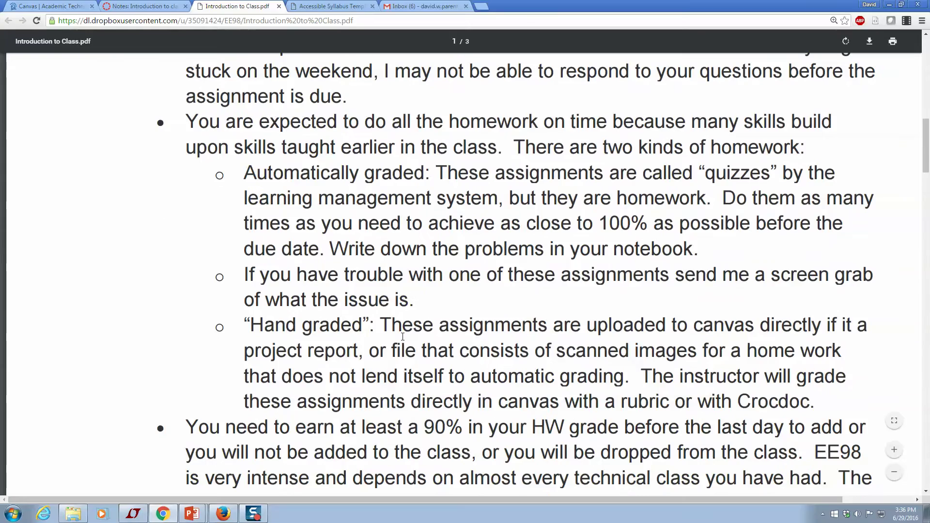
scroll(403, 337, down, 4)
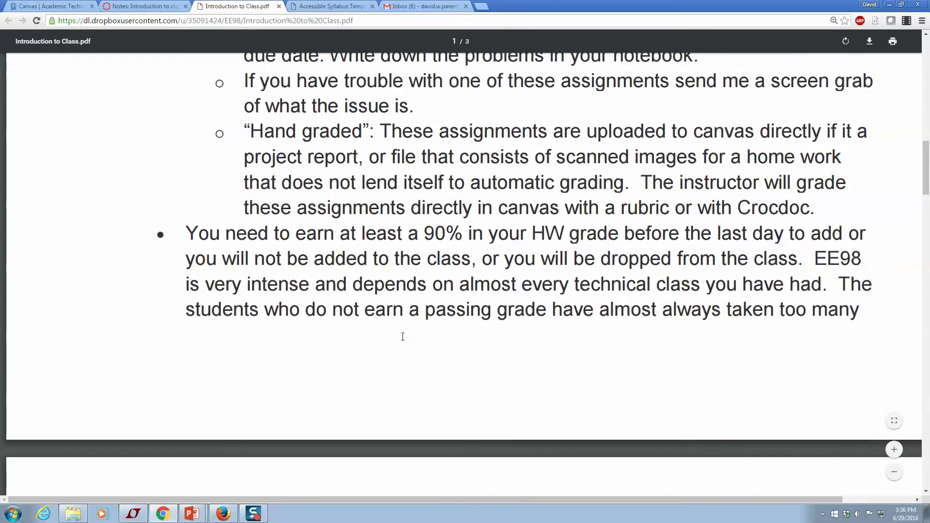
scroll(403, 337, down, 4)
scroll(403, 337, down, 5)
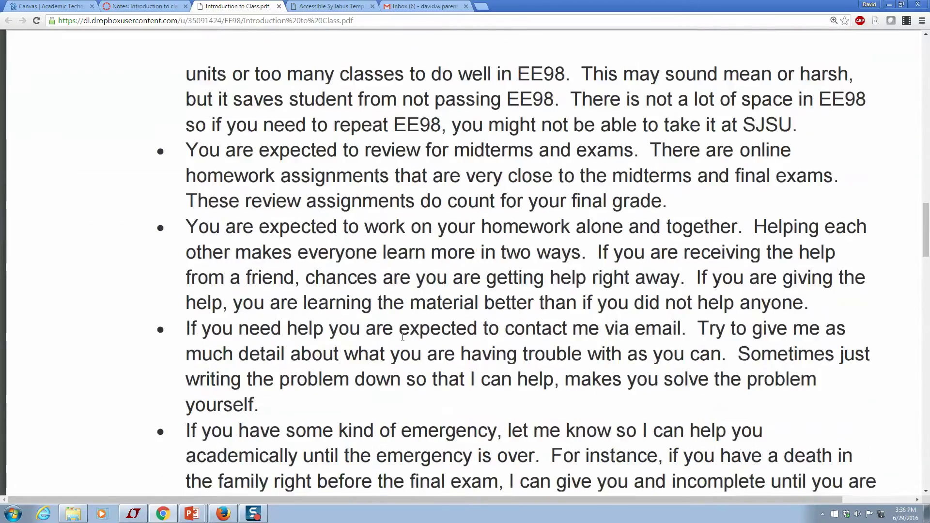
scroll(403, 337, down, 8)
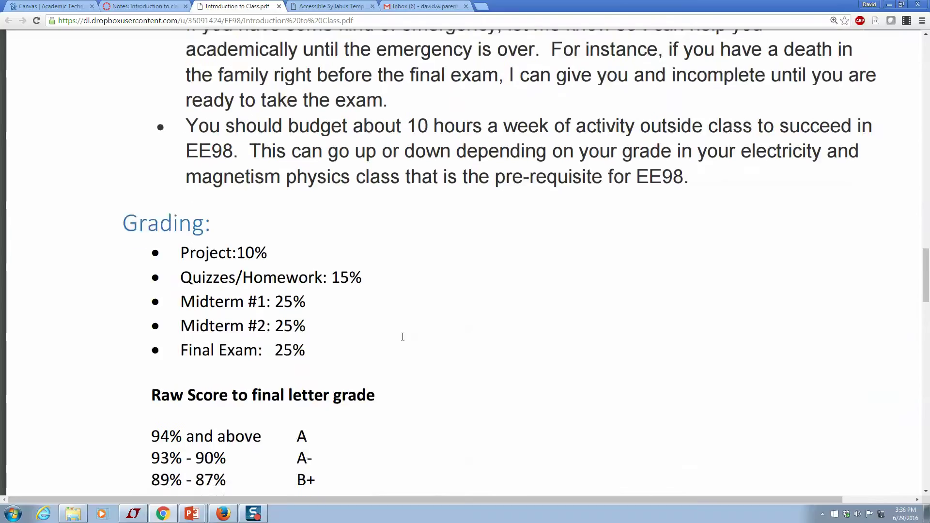
scroll(402, 337, down, 1)
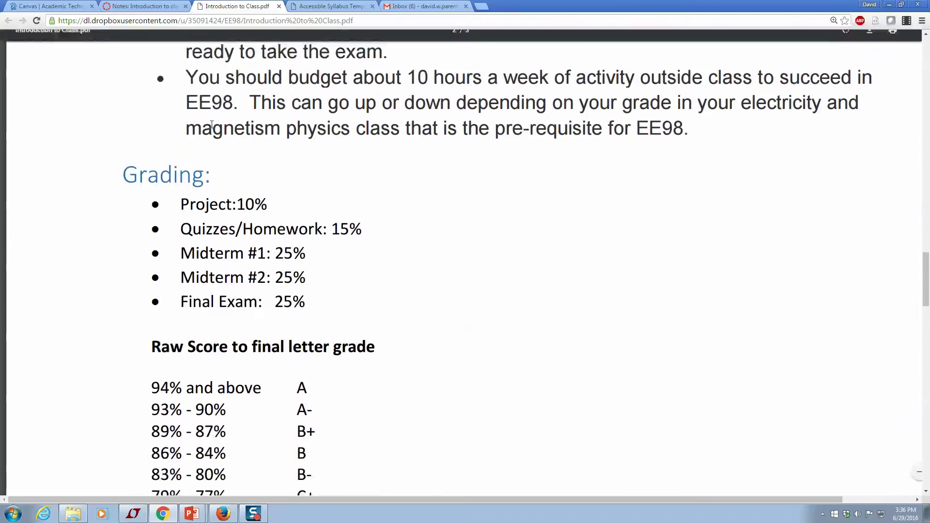
Step: Return to the course's Modules list and highlight the heading with sections 9.4 and 9.5 in Module 2
click(145, 7)
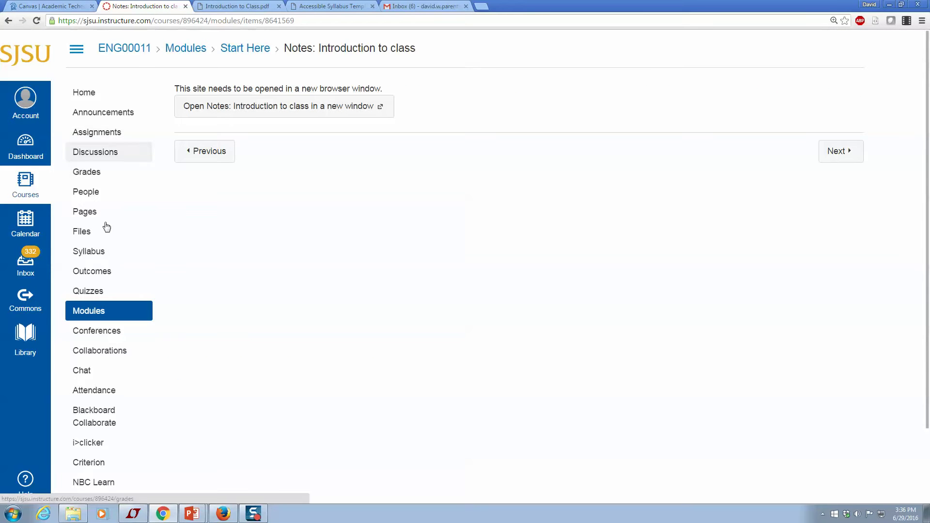
click(97, 311)
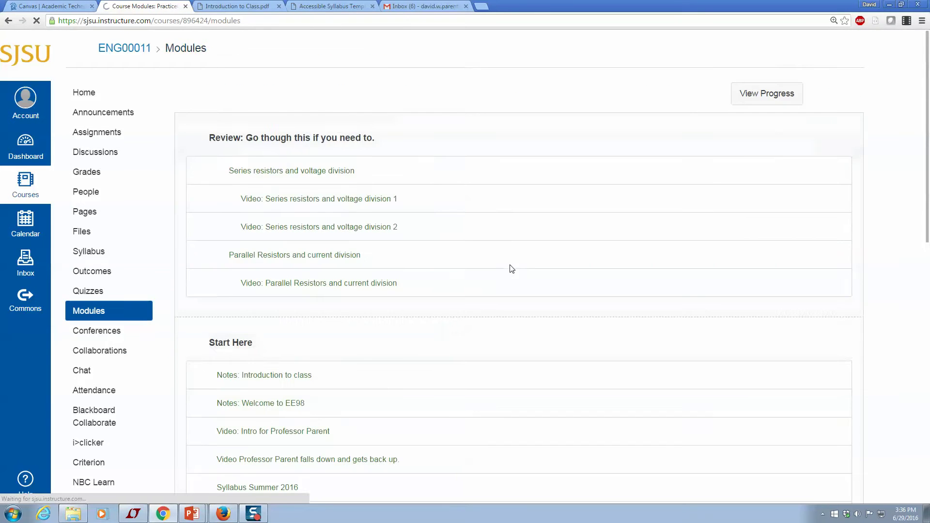
scroll(509, 262, down, 7)
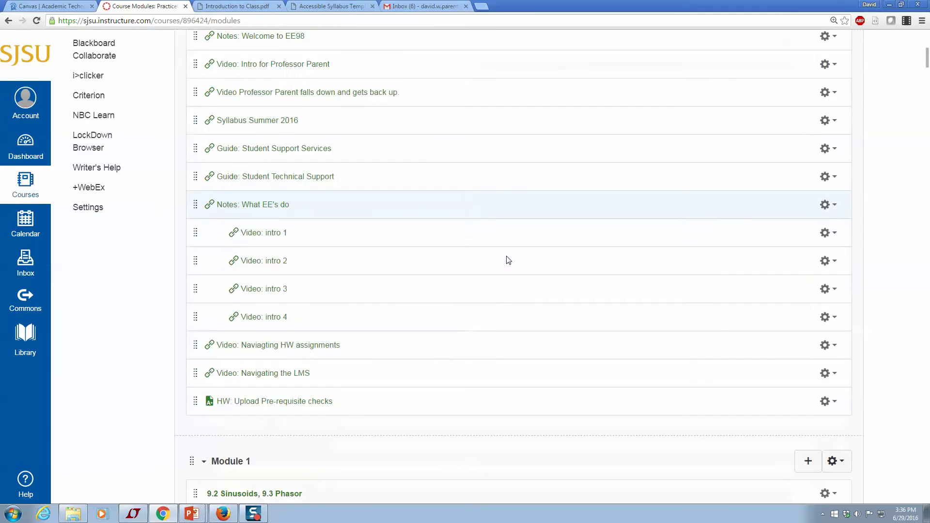
scroll(509, 260, down, 6)
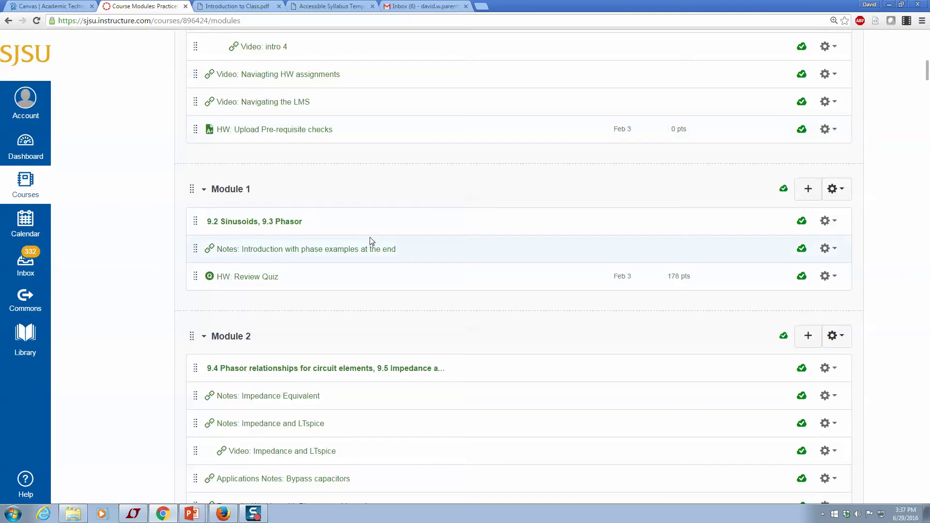
scroll(370, 237, down, 5)
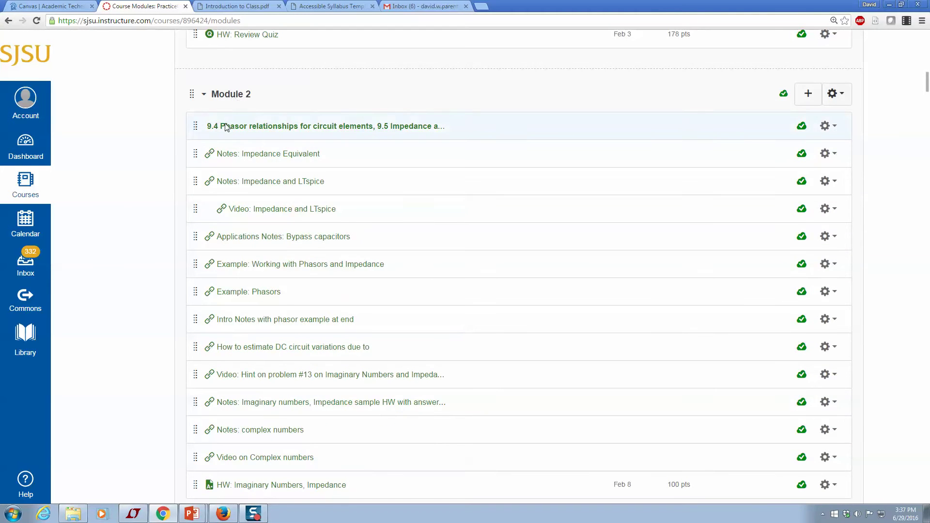
drag(207, 126, 458, 131)
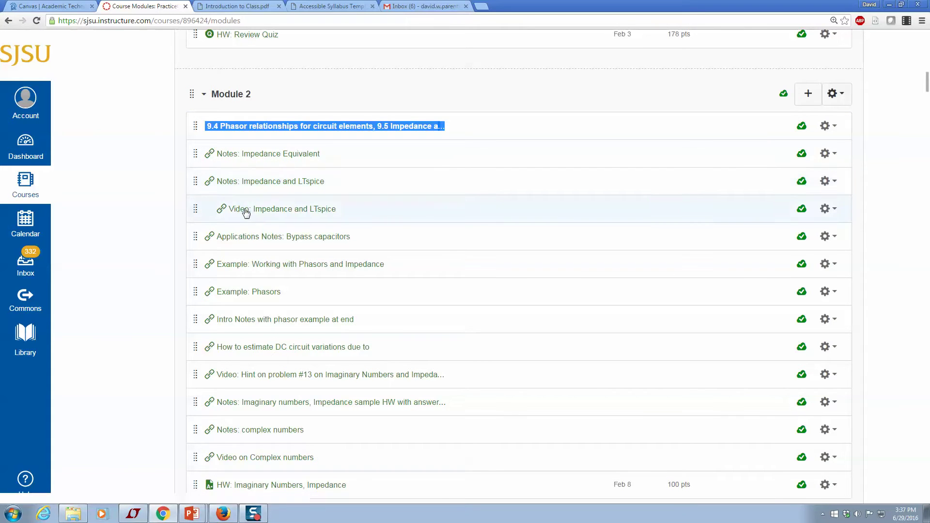
Step: Examine the rest of Module 2 down to its homework, and look back over the Start Here and Review modules
scroll(246, 213, down, 2)
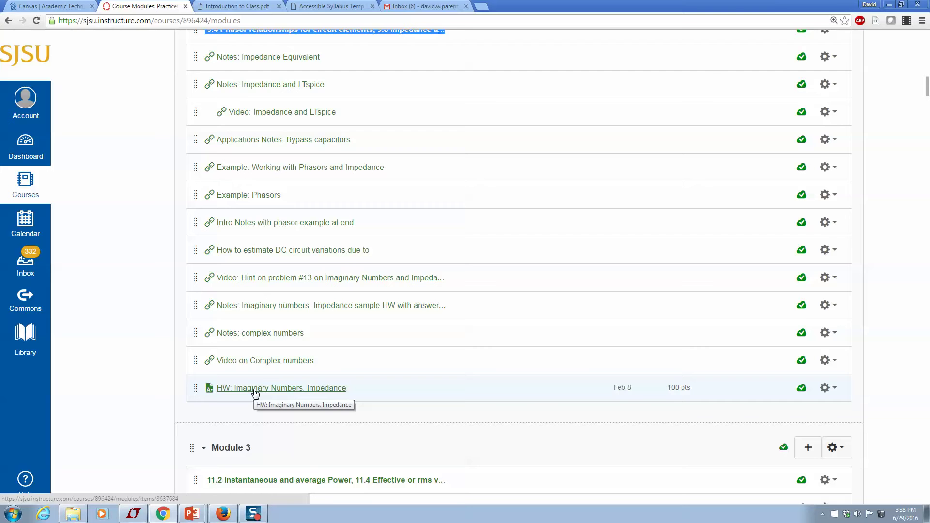
scroll(299, 314, up, 10)
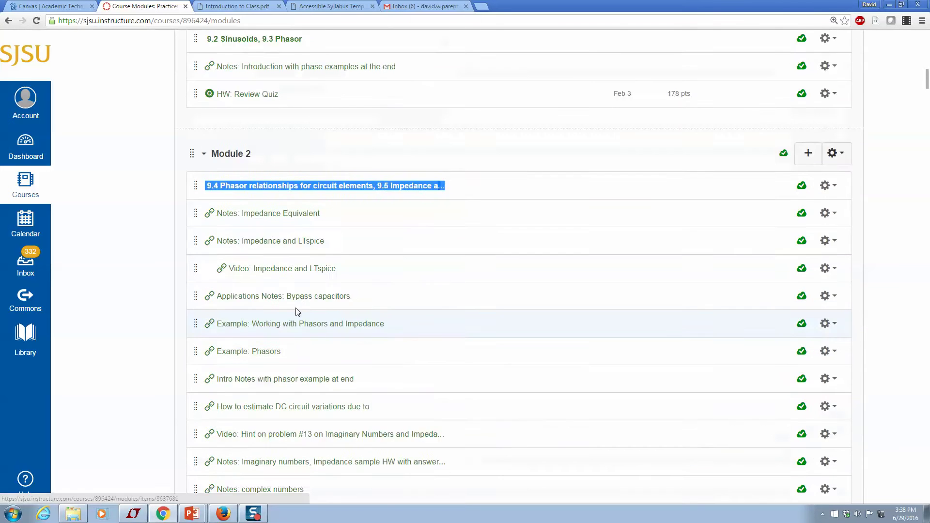
scroll(299, 314, up, 8)
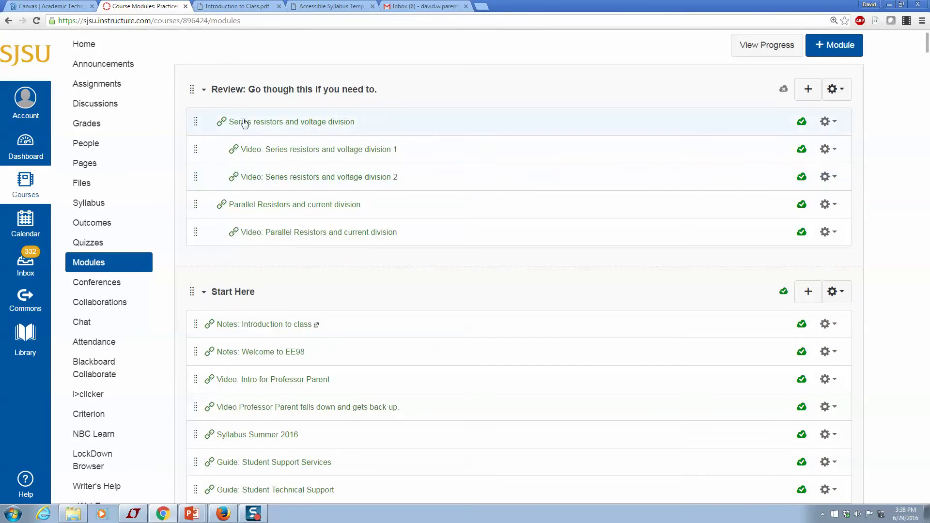
scroll(380, 320, down, 3)
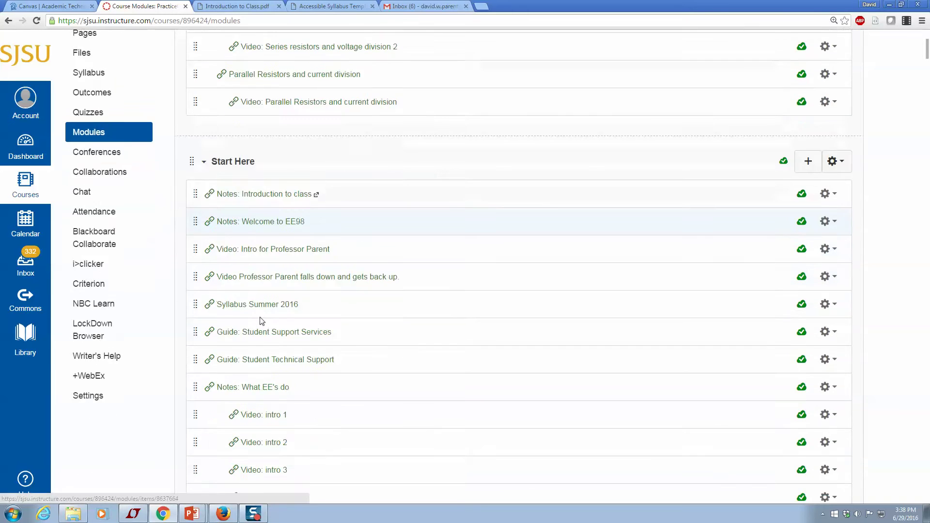
scroll(380, 320, up, 5)
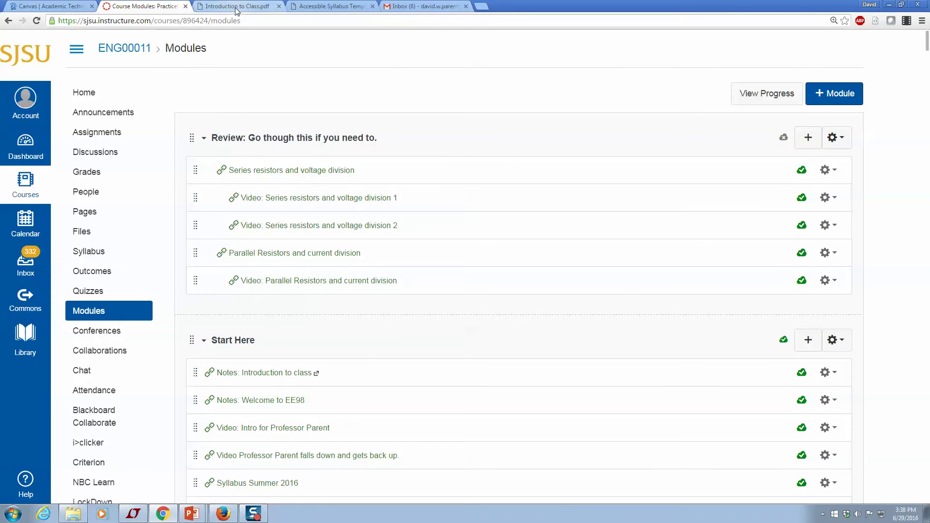
Step: Switch to the syllabus PDF and highlight the module and class numbers in the first row of the schedule table
click(329, 6)
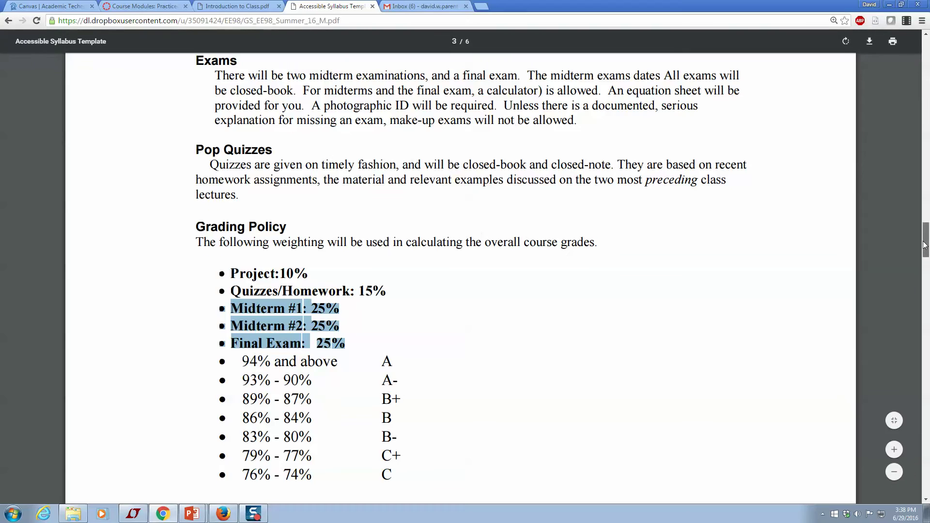
drag(926, 240, 908, 383)
scroll(905, 375, up, 7)
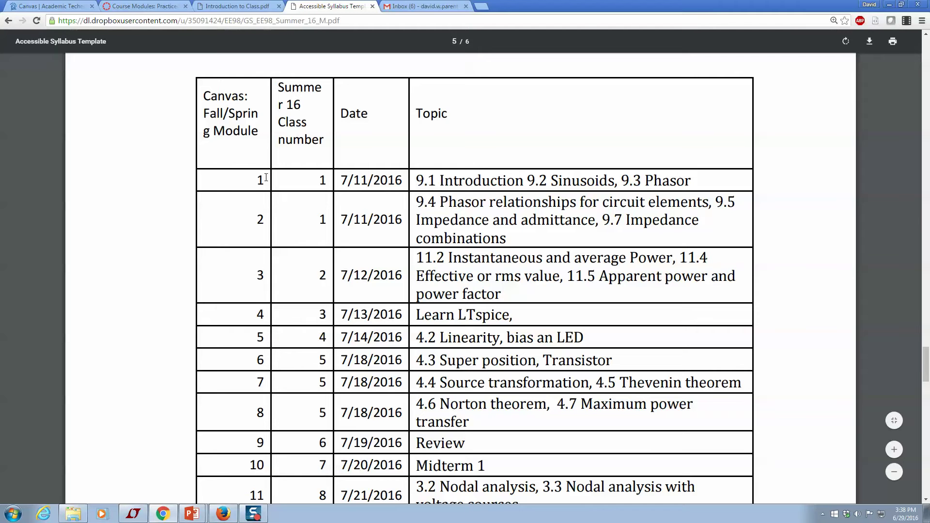
drag(266, 178, 244, 180)
drag(331, 180, 316, 181)
Step: Highlight the 7/18/2016 schedule entries for modules 6 to 8, clear the selection, and look over the surrounding rows
scroll(317, 212, down, 3)
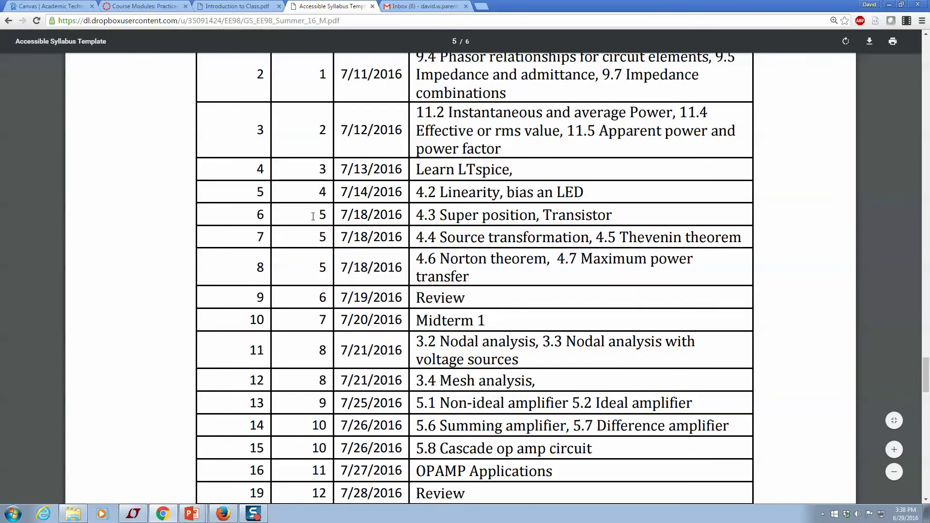
drag(313, 216, 324, 266)
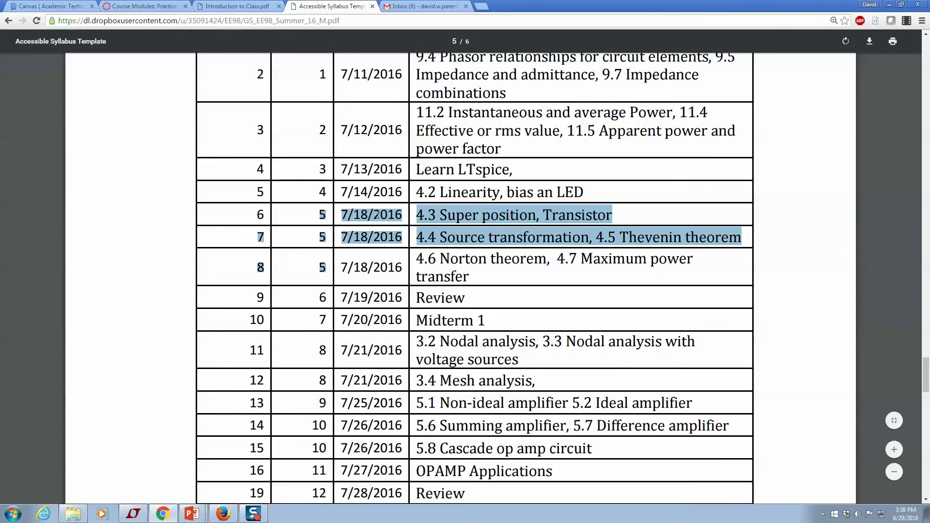
click(386, 261)
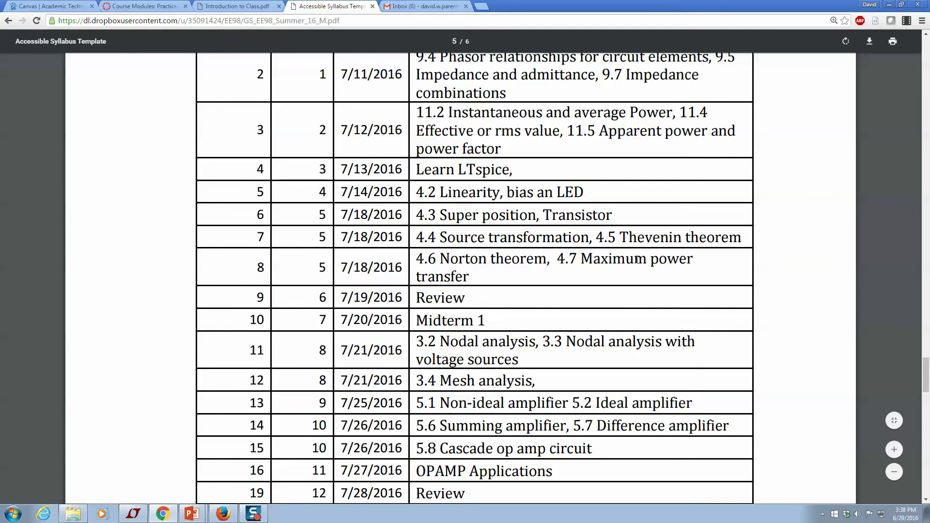
scroll(636, 260, down, 4)
scroll(638, 259, up, 8)
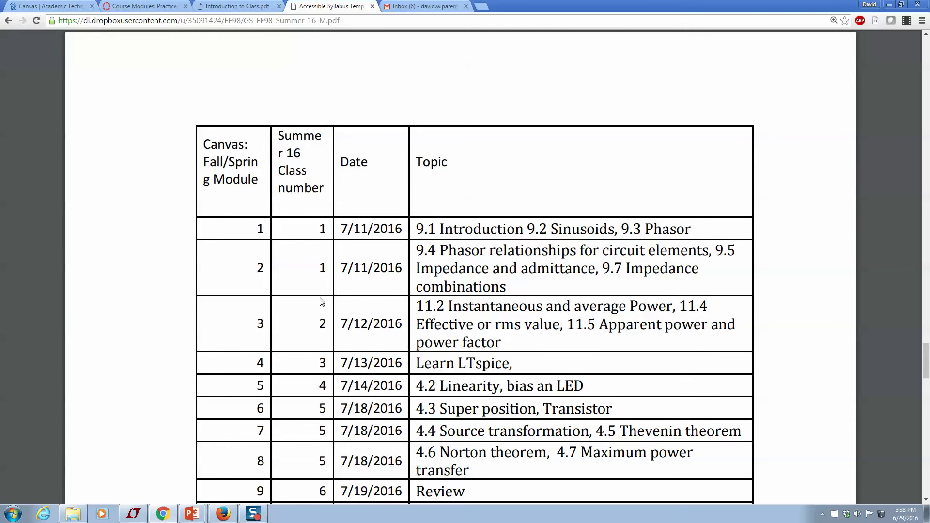
Step: Follow the module numbering down the schedule table to its last page and highlight the module 30 row
drag(490, 250, 515, 260)
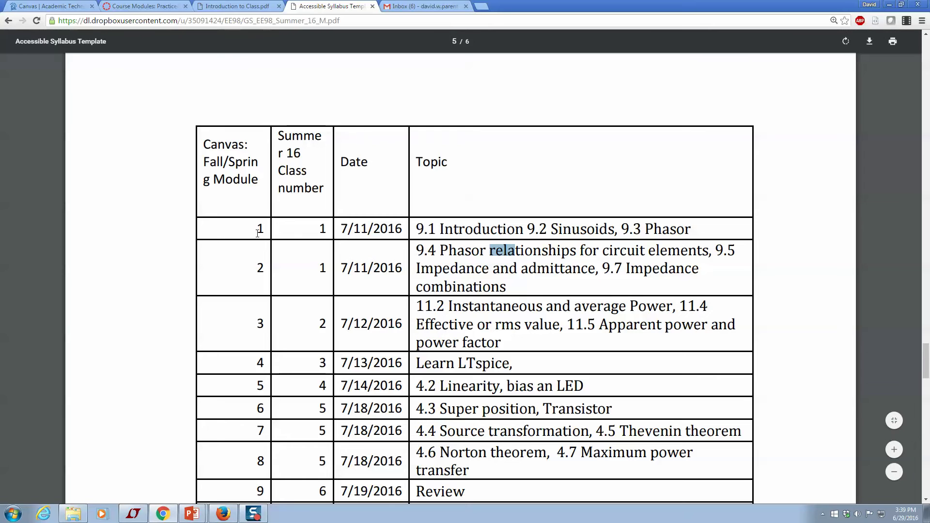
scroll(254, 229, down, 6)
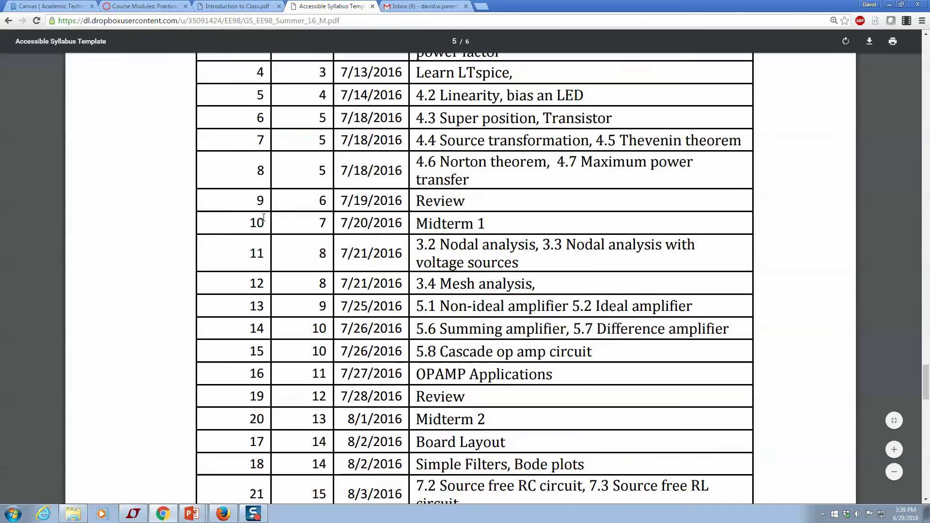
scroll(265, 217, down, 5)
scroll(266, 219, down, 5)
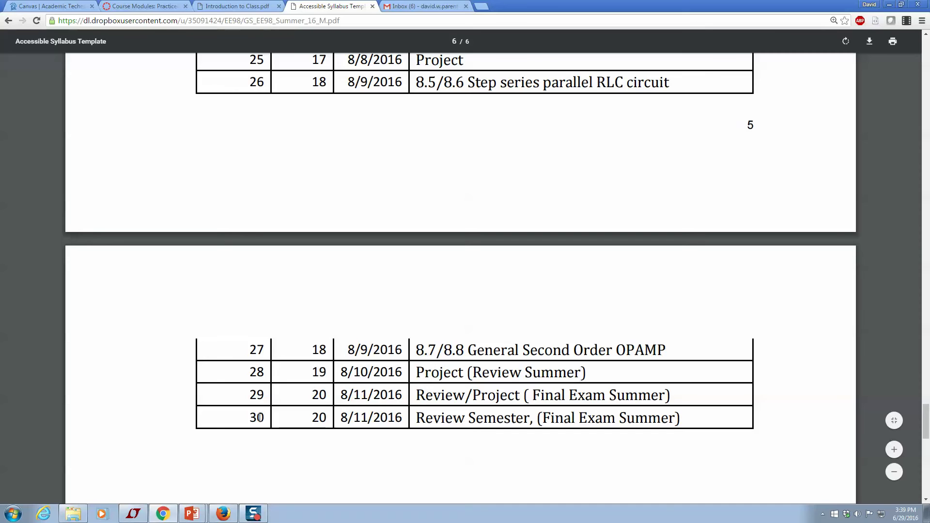
scroll(484, 416, down, 4)
scroll(485, 417, up, 2)
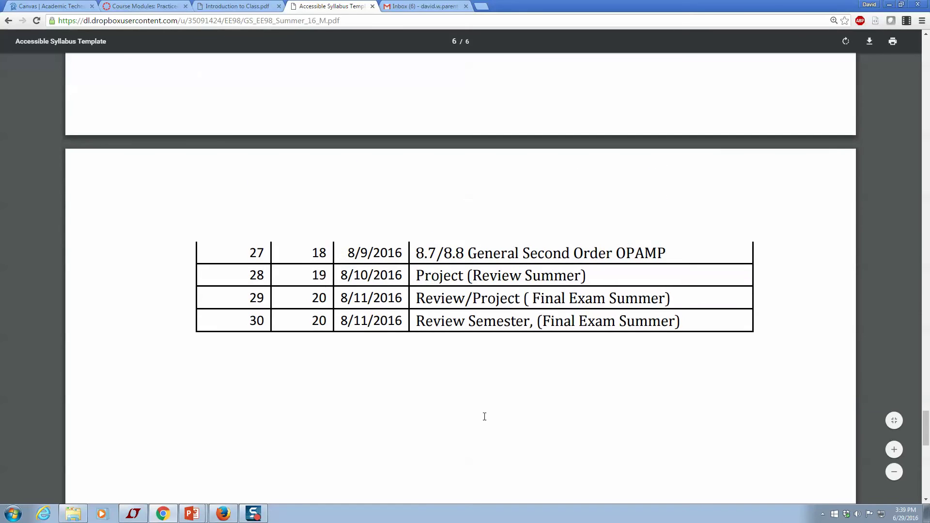
scroll(257, 340, down, 1)
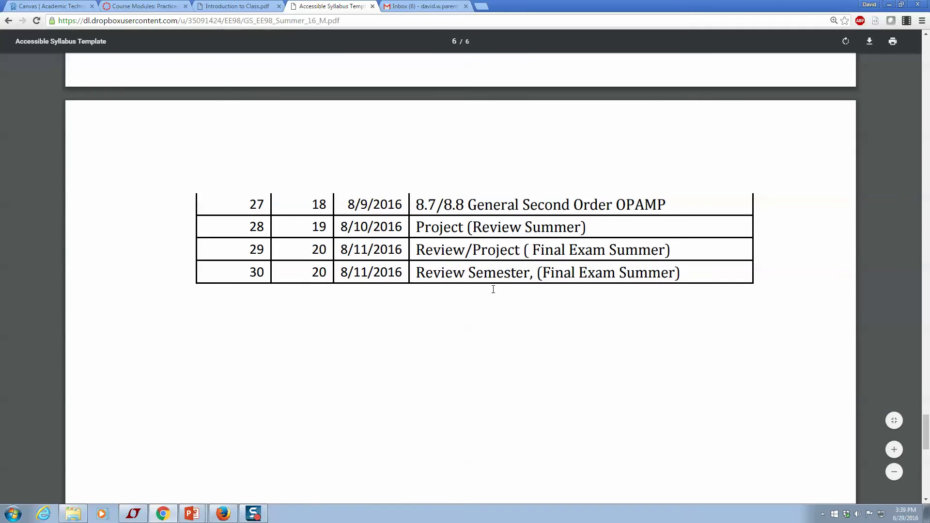
drag(687, 266, 160, 260)
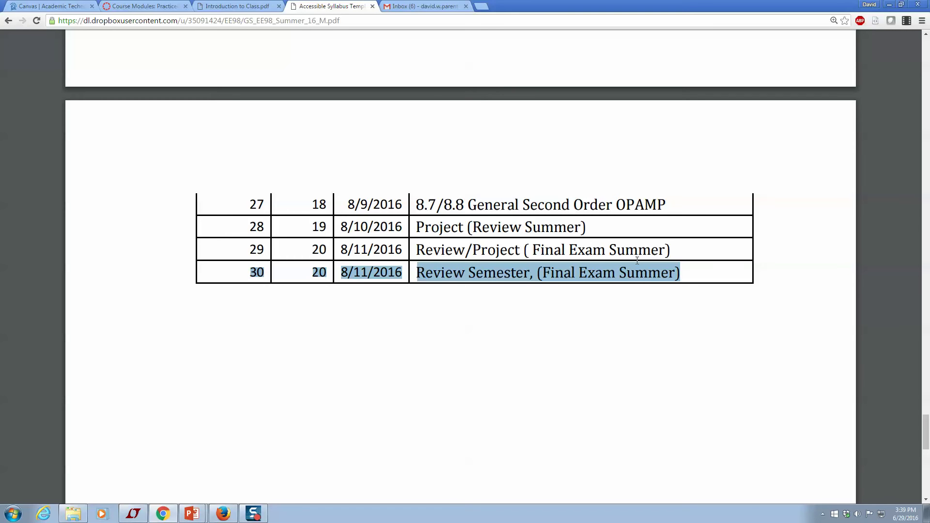
Step: Return to the course's Modules list, examine the contents and homework of Modules 3 to 6, and go back to the beginning
click(151, 6)
scroll(401, 316, down, 9)
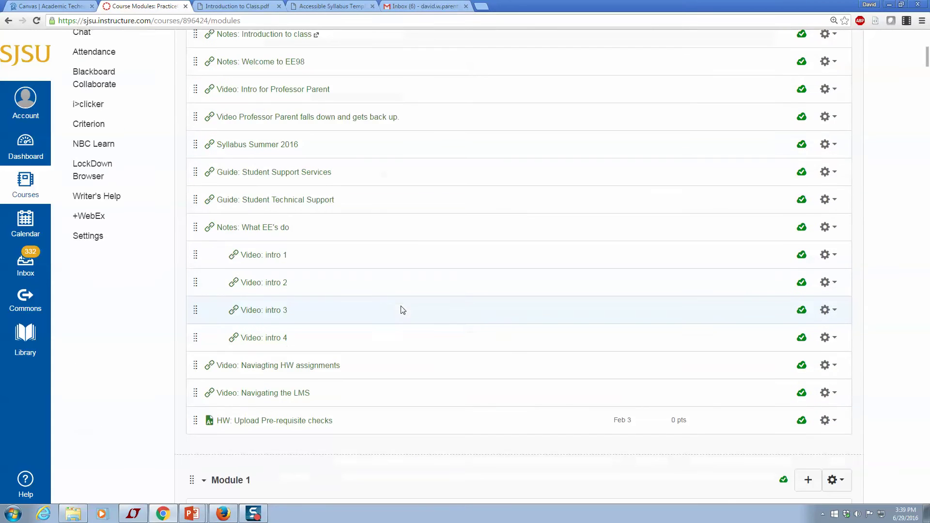
scroll(401, 308, down, 12)
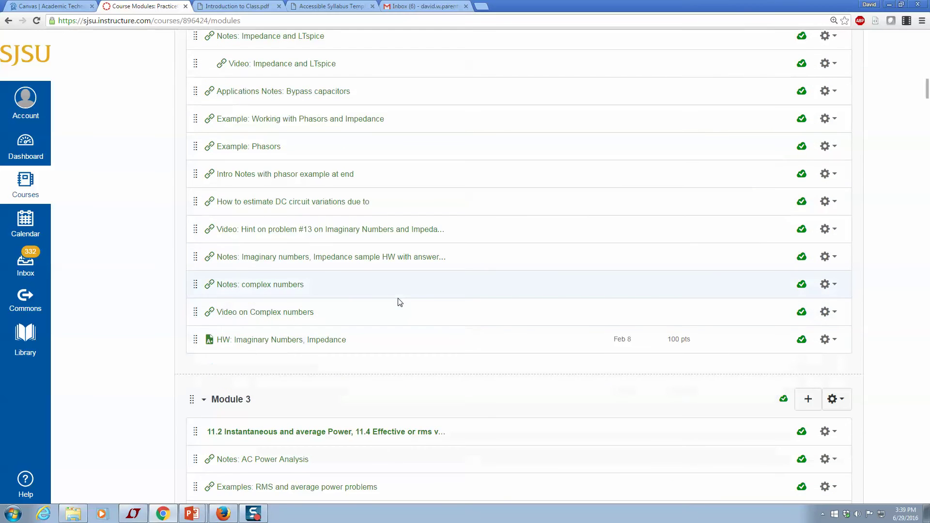
scroll(449, 305, down, 4)
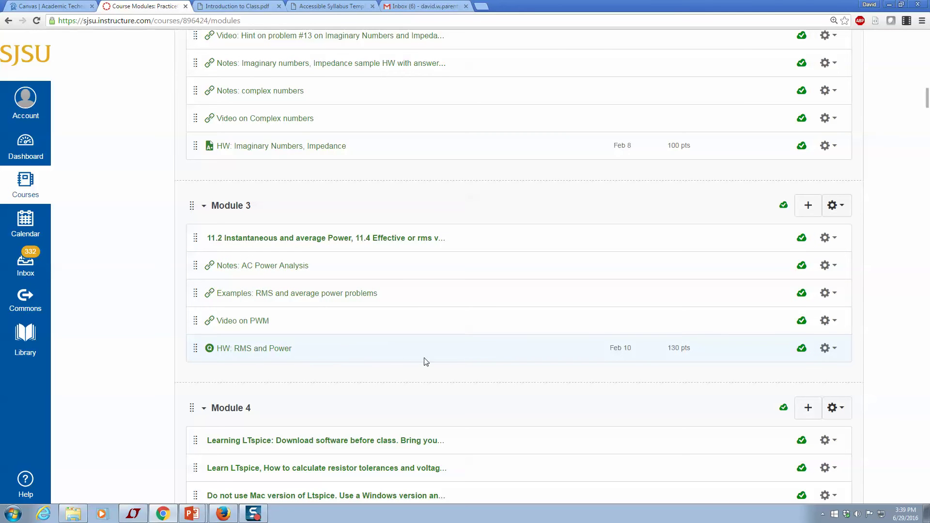
scroll(434, 365, down, 15)
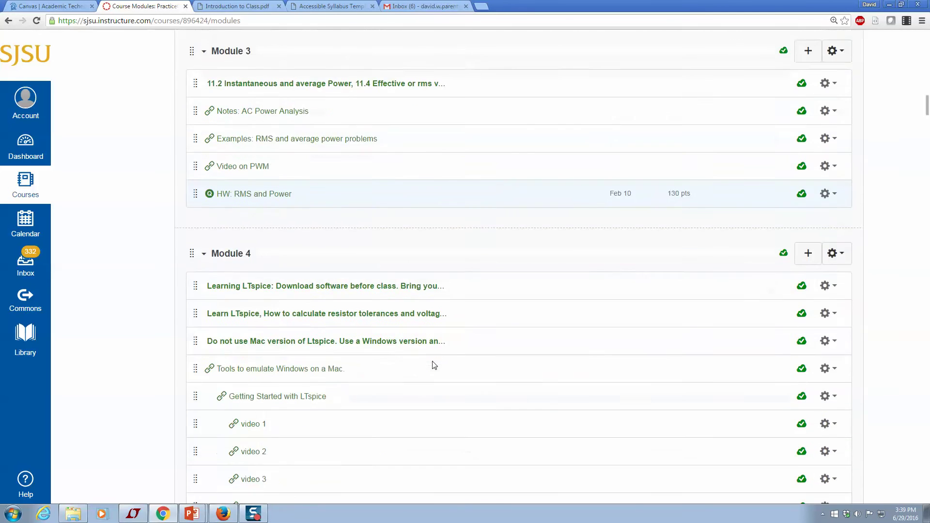
scroll(434, 366, down, 20)
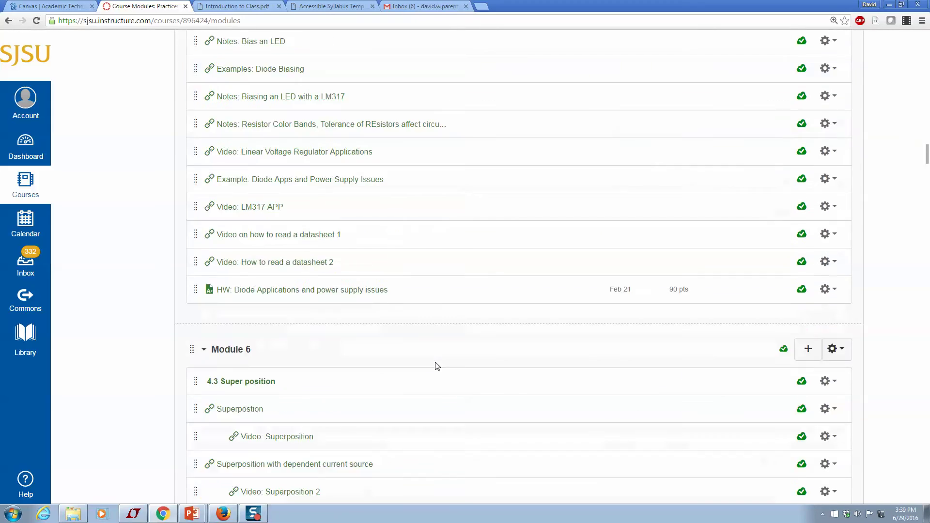
scroll(399, 287, up, 5)
scroll(377, 284, up, 20)
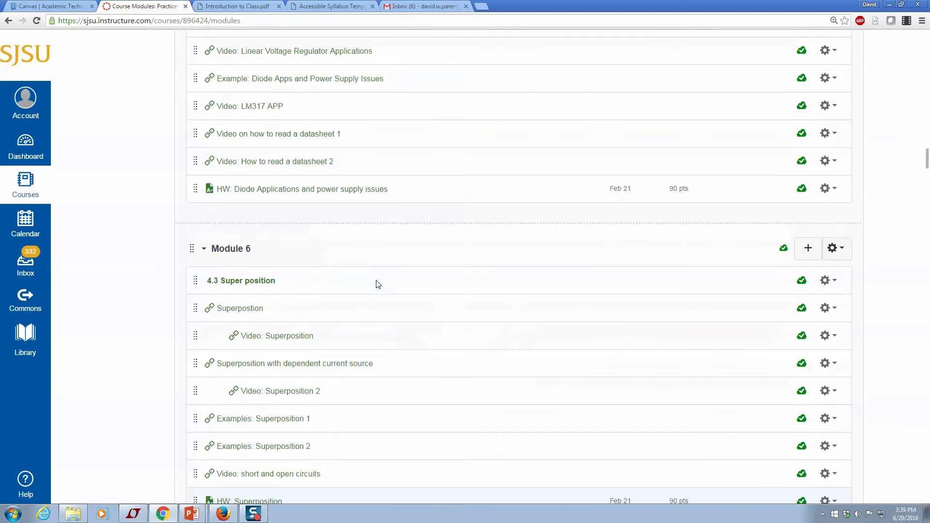
scroll(378, 274, up, 10)
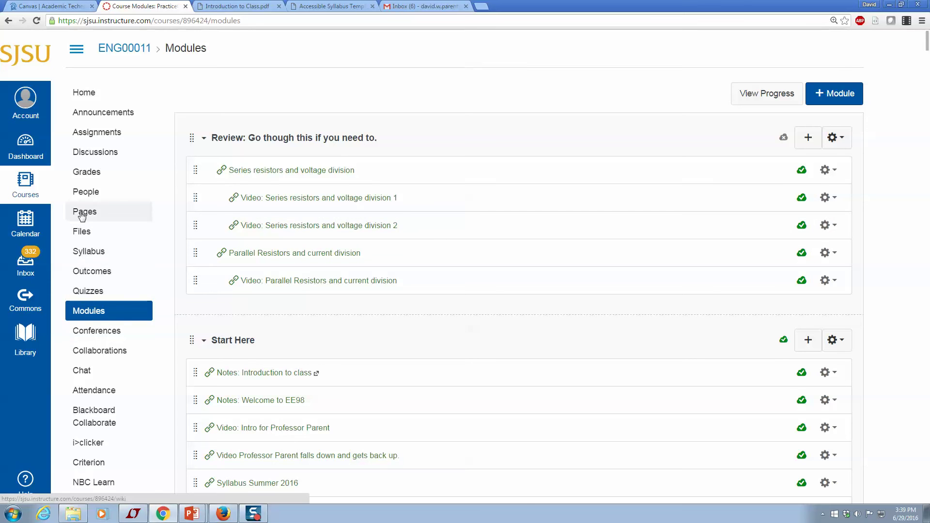
Step: Open the course's Assignments and review the Quiz/Home Work, Project, Final, Midterms and practice midterm groups with their weights
click(85, 135)
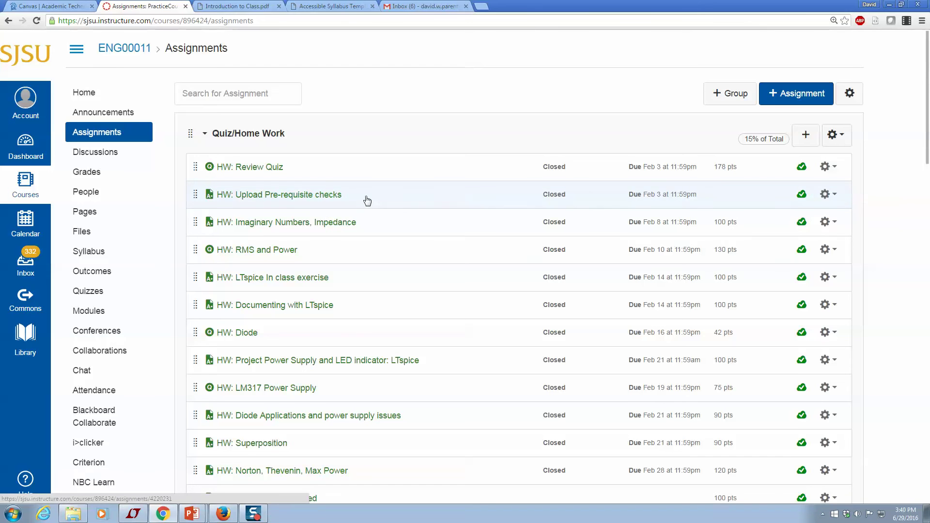
scroll(367, 200, down, 12)
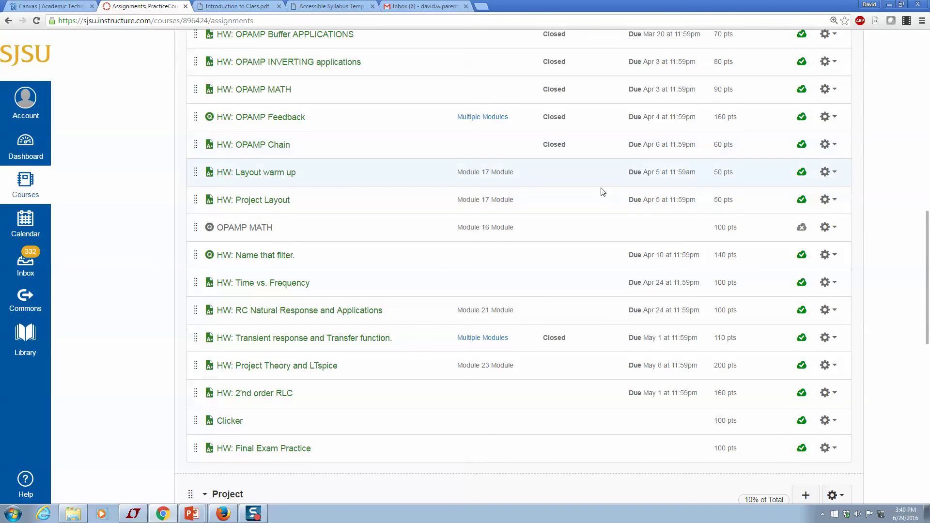
scroll(504, 274, down, 6)
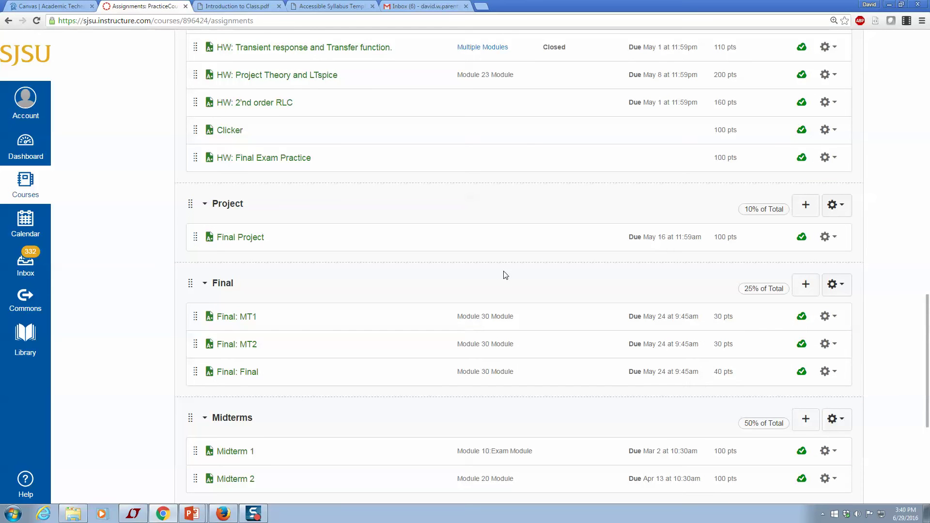
scroll(567, 260, down, 2)
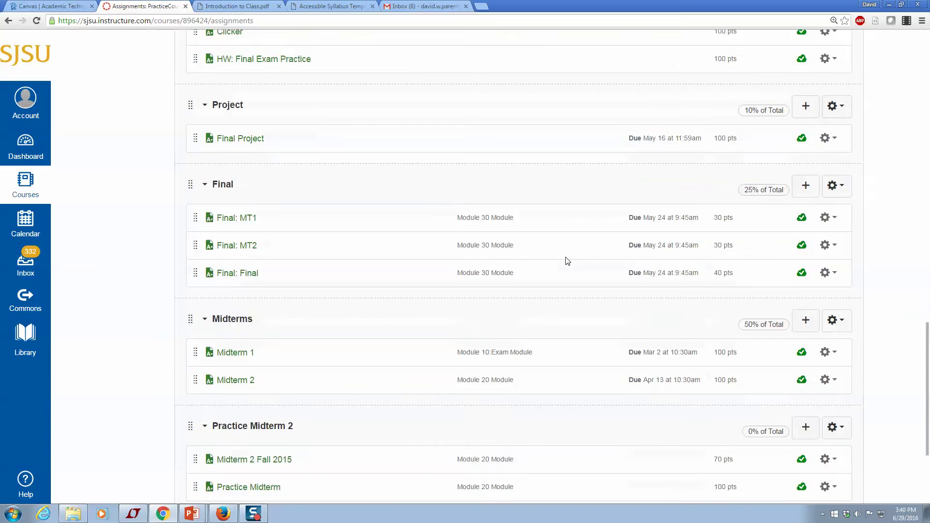
scroll(567, 261, down, 3)
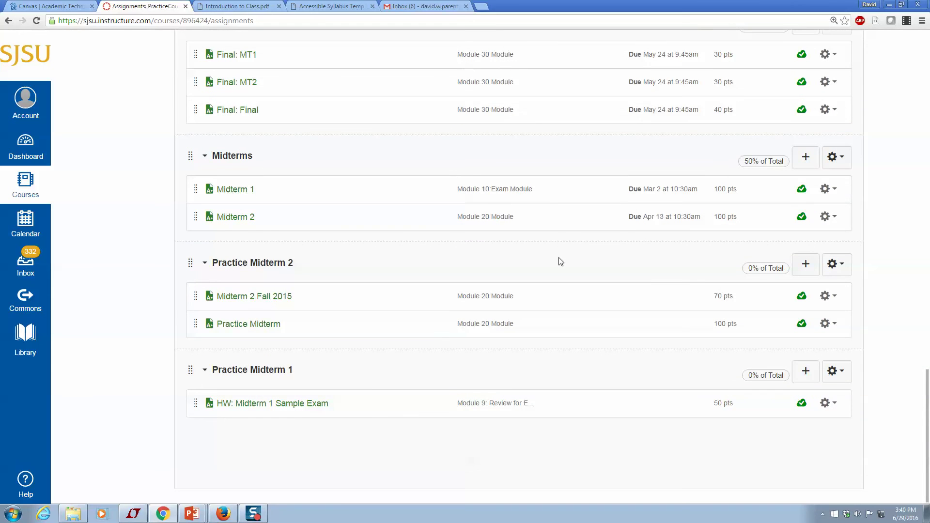